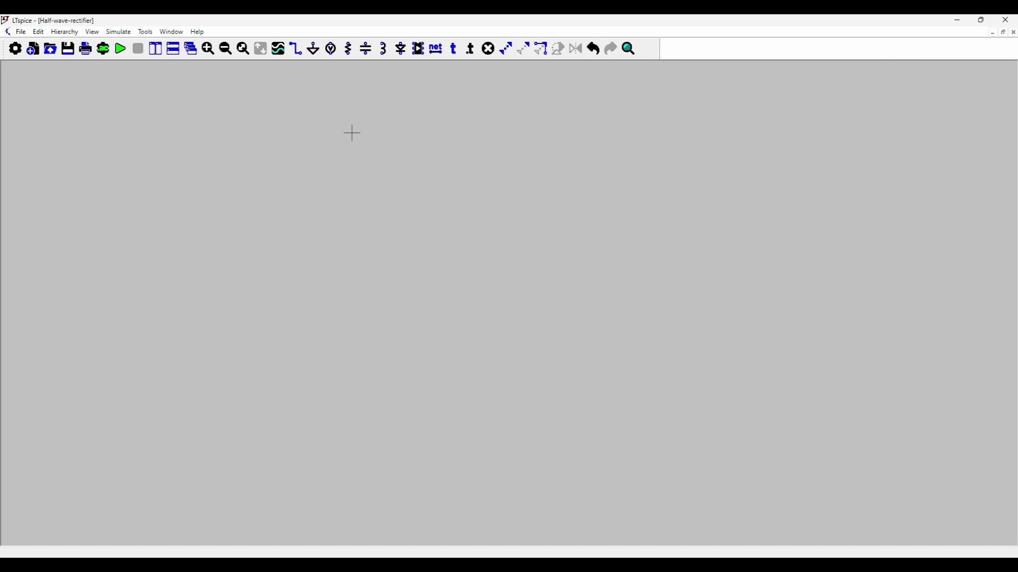
- Place voltage source V1, a right-pointing diode D1 and resistor R1 from left to right
{"action": "key", "text": "v"}
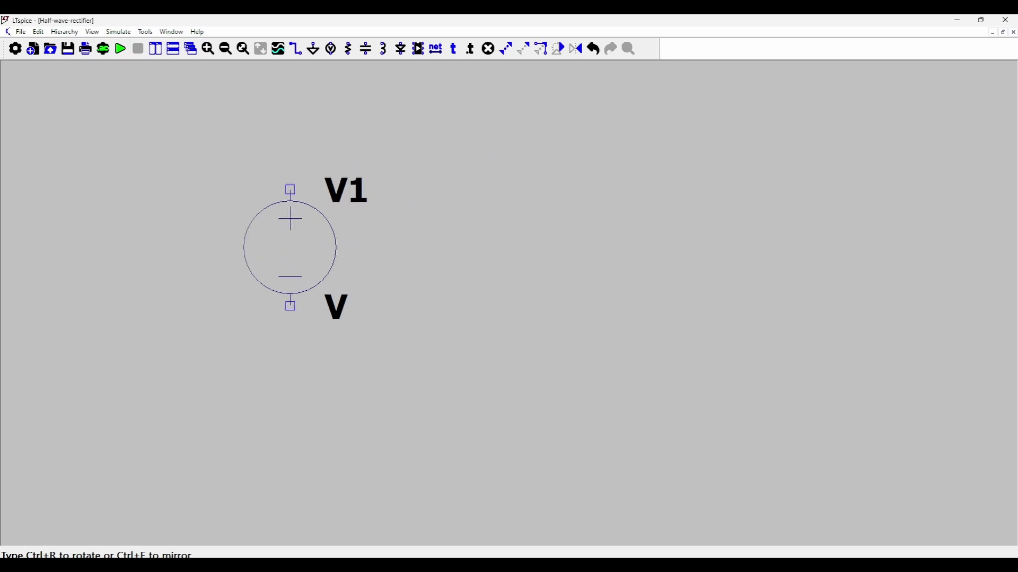
{"action": "left_click", "coordinate": [290, 190]}
{"action": "key", "text": "Escape"}
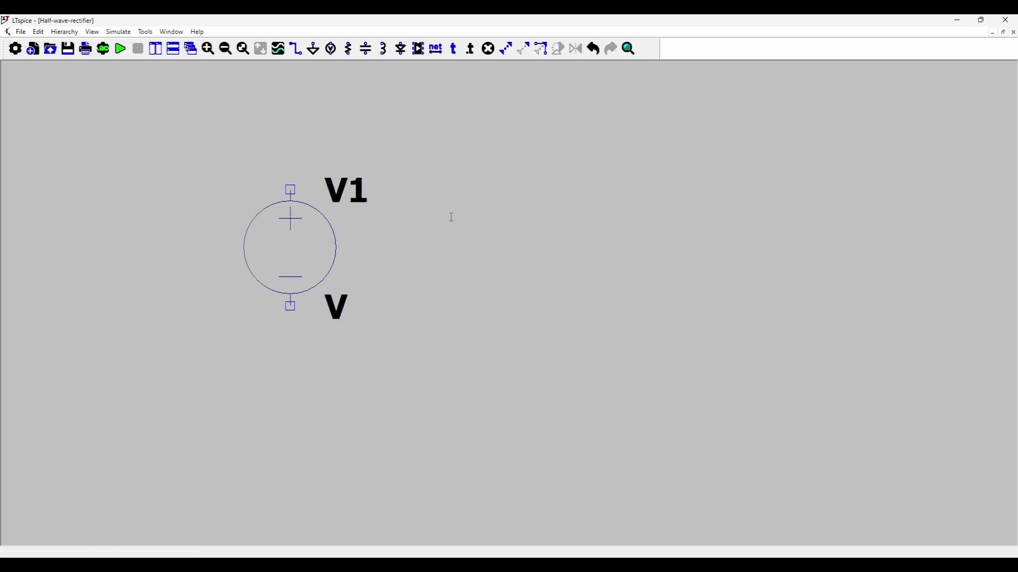
{"action": "key", "text": "d"}
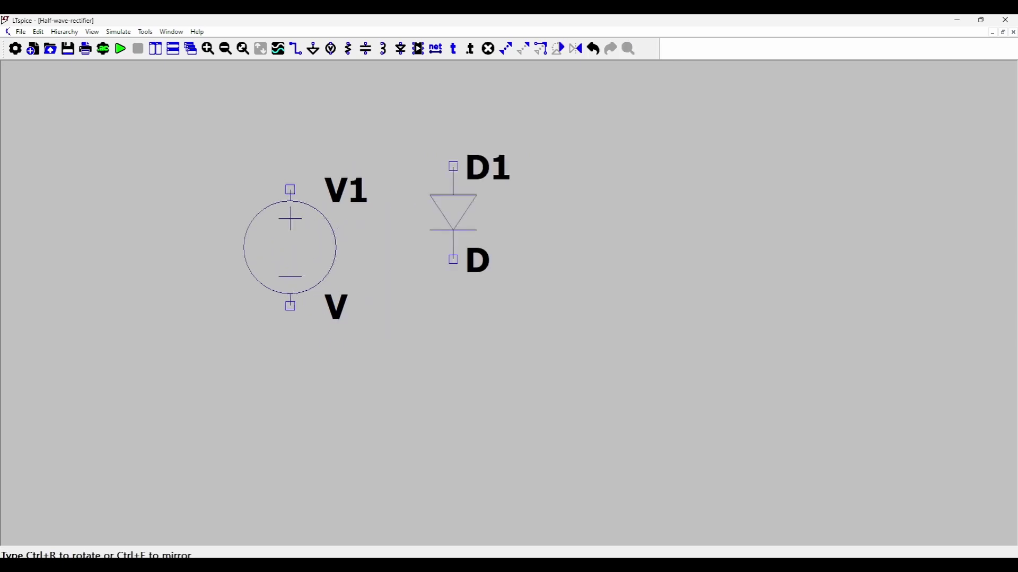
{"action": "key", "text": "ctrl+r"}
{"action": "key", "text": "ctrl+r"}
{"action": "key", "text": "ctrl+r"}
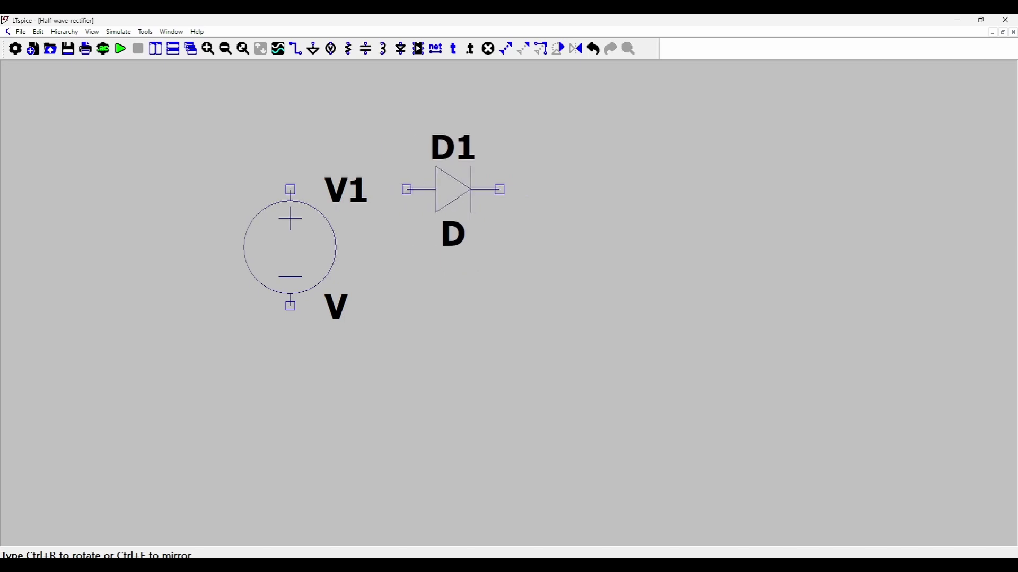
{"action": "left_click", "coordinate": [465, 200]}
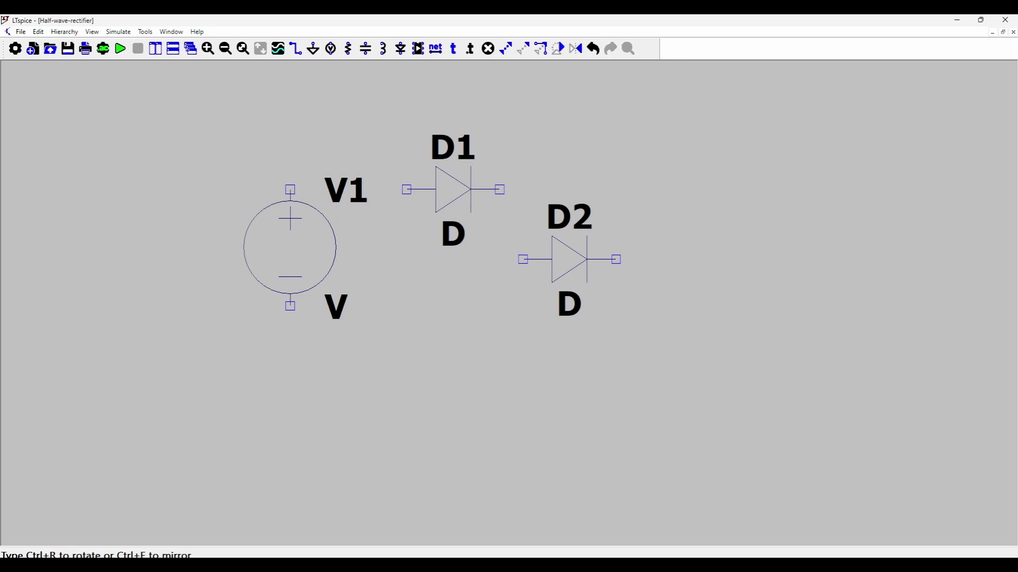
{"action": "key", "text": "Escape"}
{"action": "key", "text": "r"}
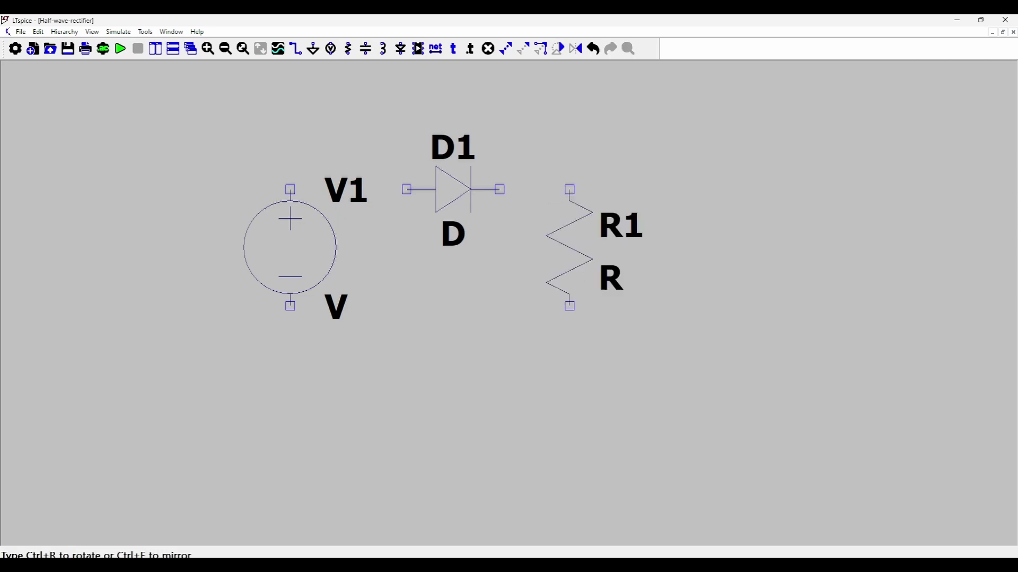
{"action": "left_click", "coordinate": [570, 248]}
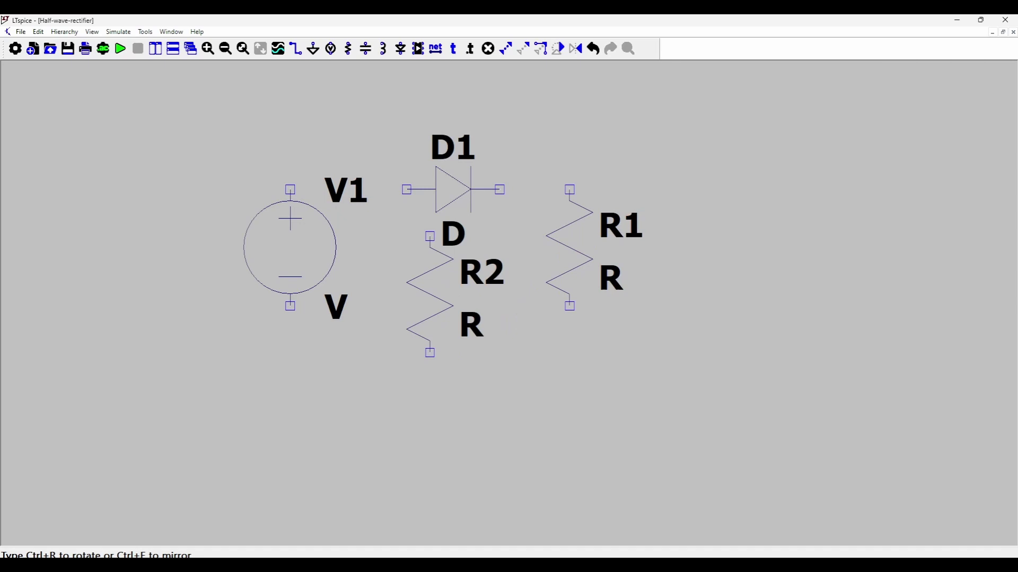
- Wire V1's top terminal to the diode's anode
{"action": "key", "text": "Escape"}
{"action": "key", "text": "F3"}
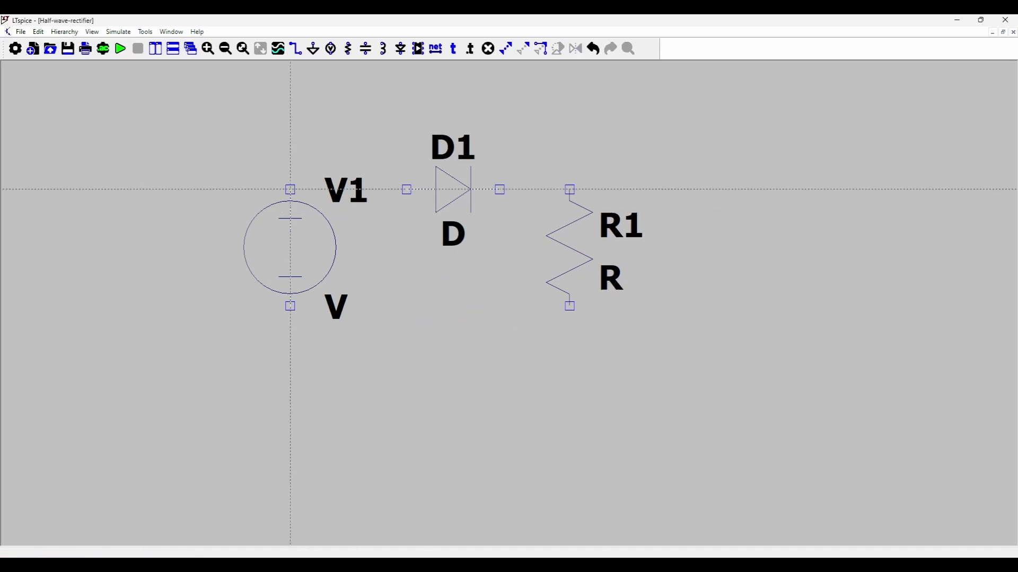
{"action": "left_click", "coordinate": [290, 189]}
{"action": "left_click", "coordinate": [406, 189]}
{"action": "key", "text": "Escape"}
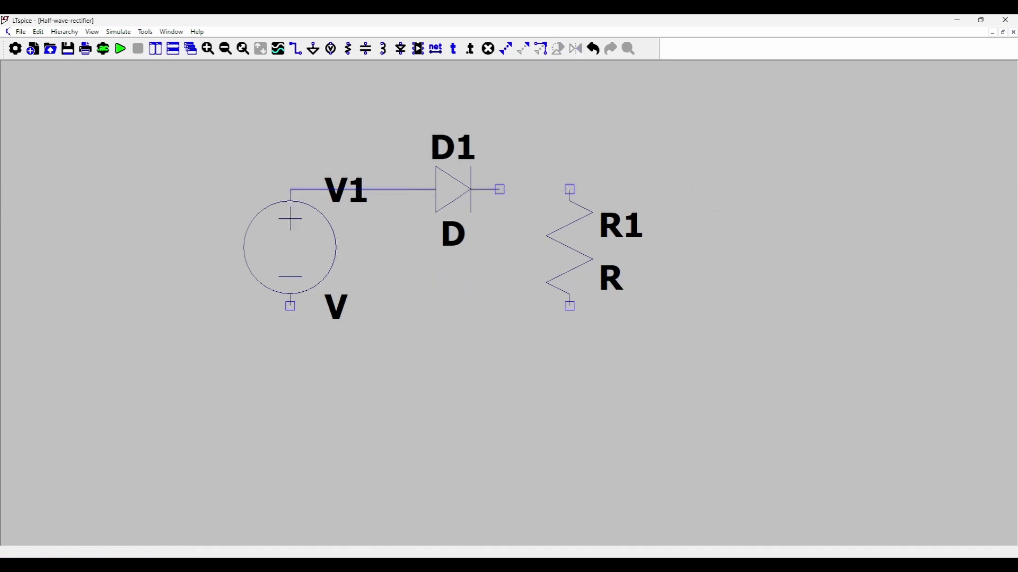
{"action": "key", "text": "ctrl+z"}
- Wire the diode's cathode to R1's top pin and V1's bottom to R1's bottom
{"action": "key", "text": "F3"}
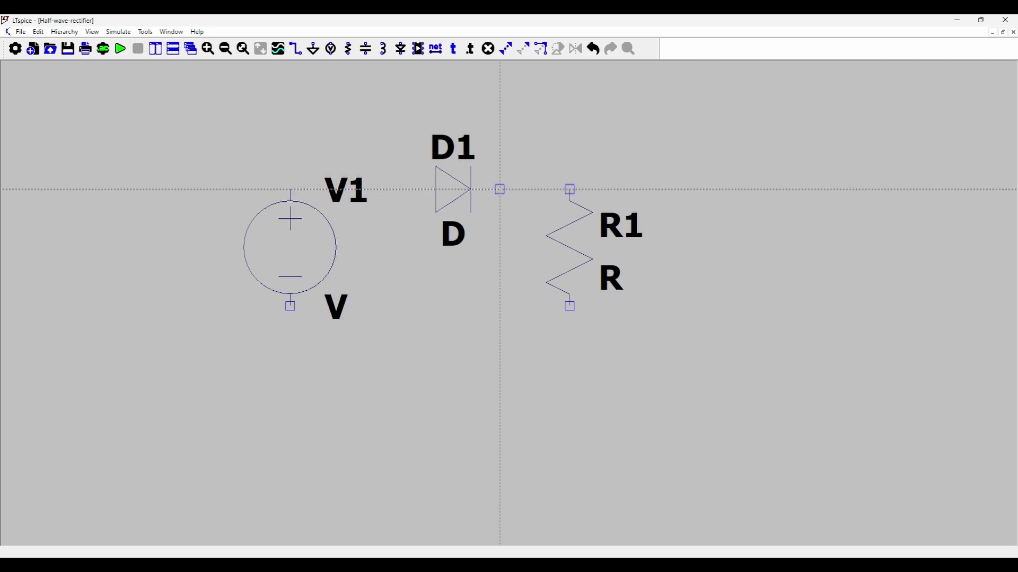
{"action": "left_click", "coordinate": [499, 189]}
{"action": "left_click", "coordinate": [570, 189]}
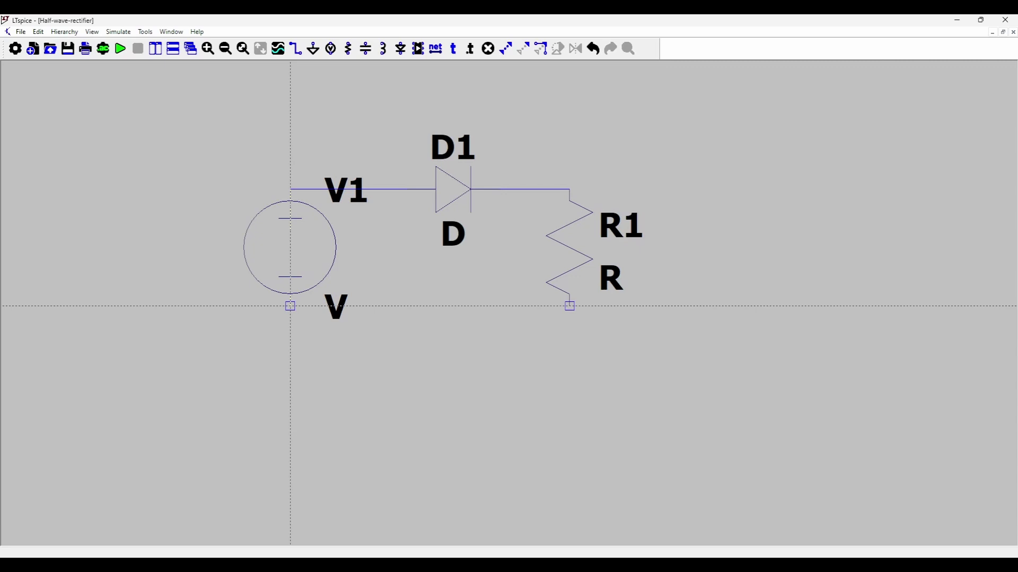
{"action": "left_click", "coordinate": [290, 306]}
{"action": "left_click", "coordinate": [570, 306]}
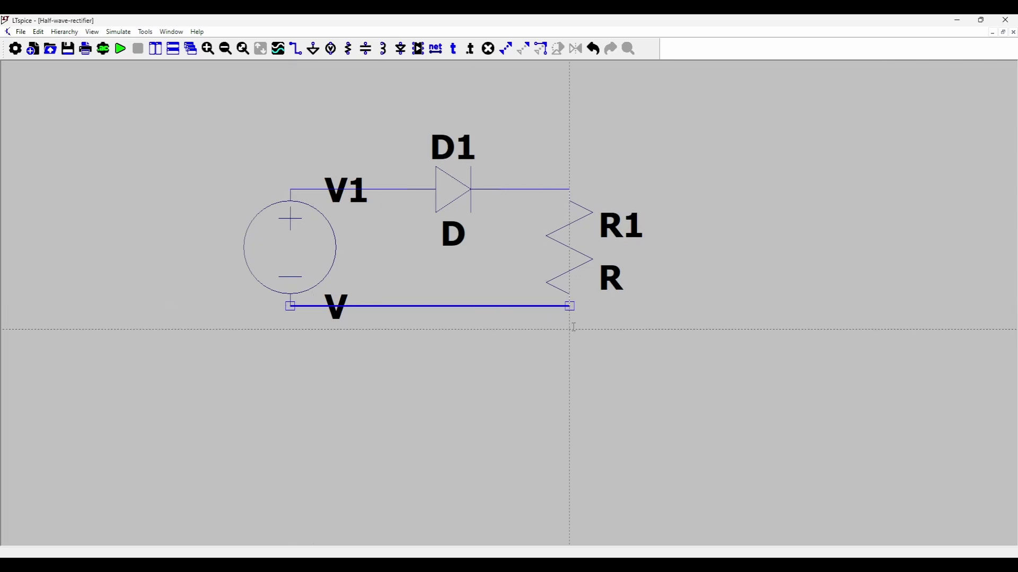
{"action": "key", "text": "Escape"}
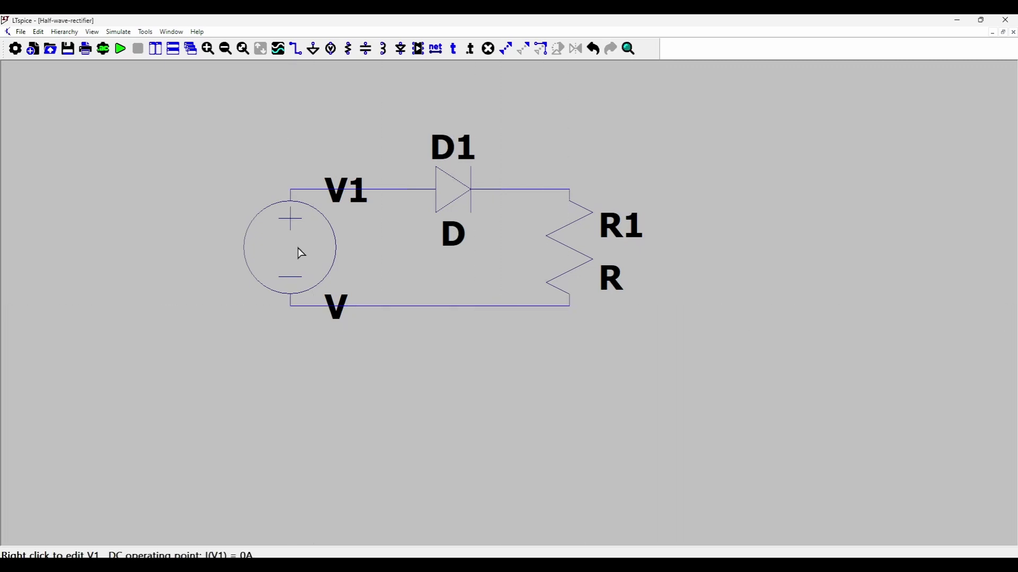
- Set V1 to a SINE source with 320 V amplitude and 50 Hz, moving its label below
{"action": "right_click", "coordinate": [301, 253]}
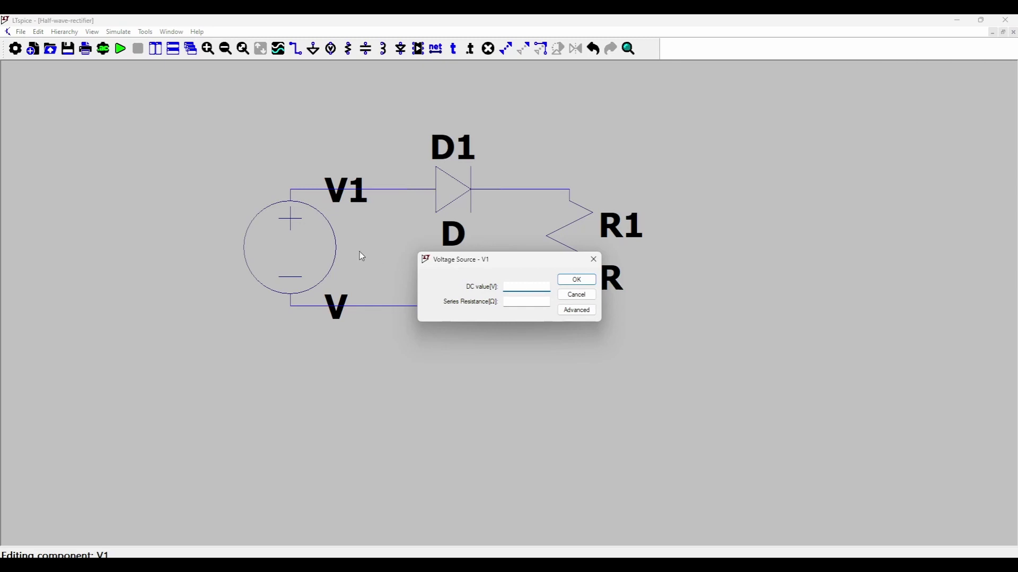
{"action": "left_click", "coordinate": [577, 310]}
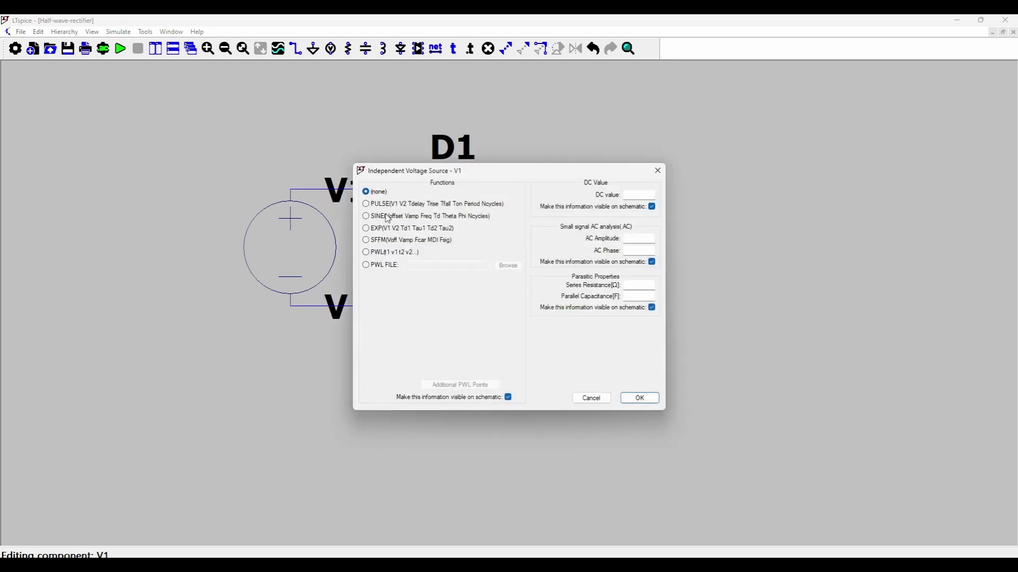
{"action": "left_click", "coordinate": [387, 218]}
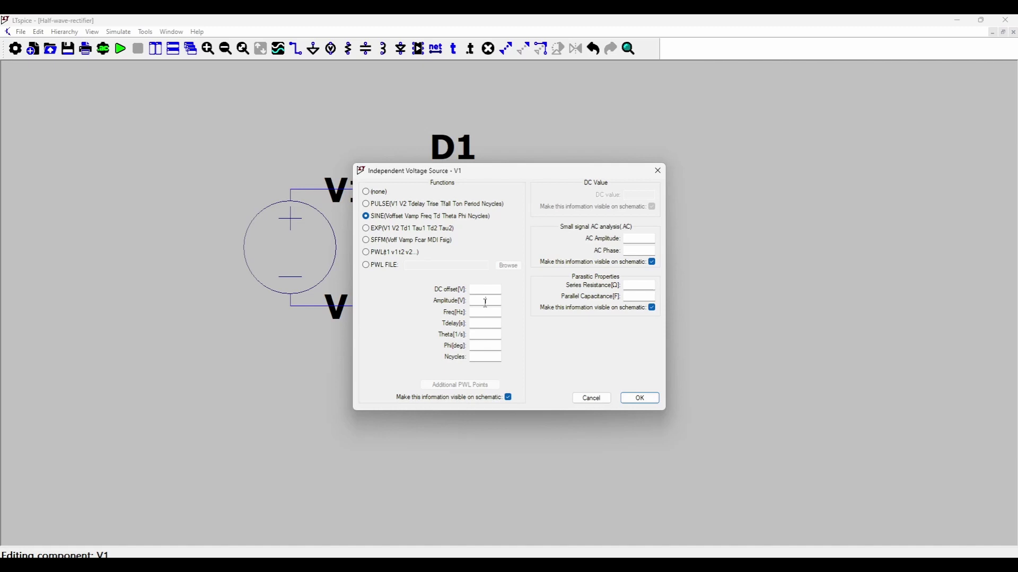
{"action": "type", "text": "320"}
{"action": "left_click", "coordinate": [491, 312]}
{"action": "type", "text": "50"}
{"action": "left_click", "coordinate": [644, 400]}
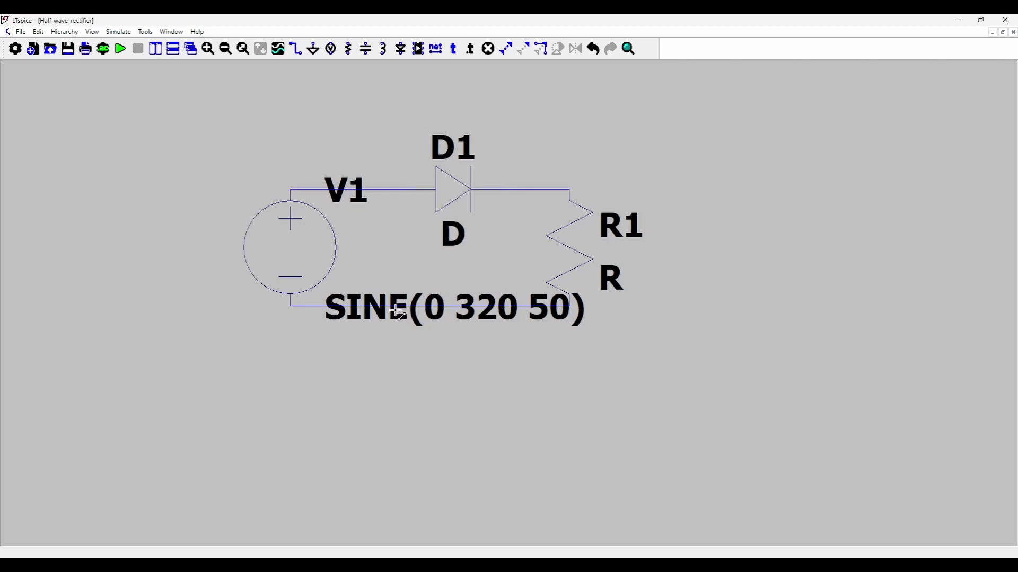
{"action": "left_click_drag", "start_coordinate": [399, 314], "coordinate": [96, 324]}
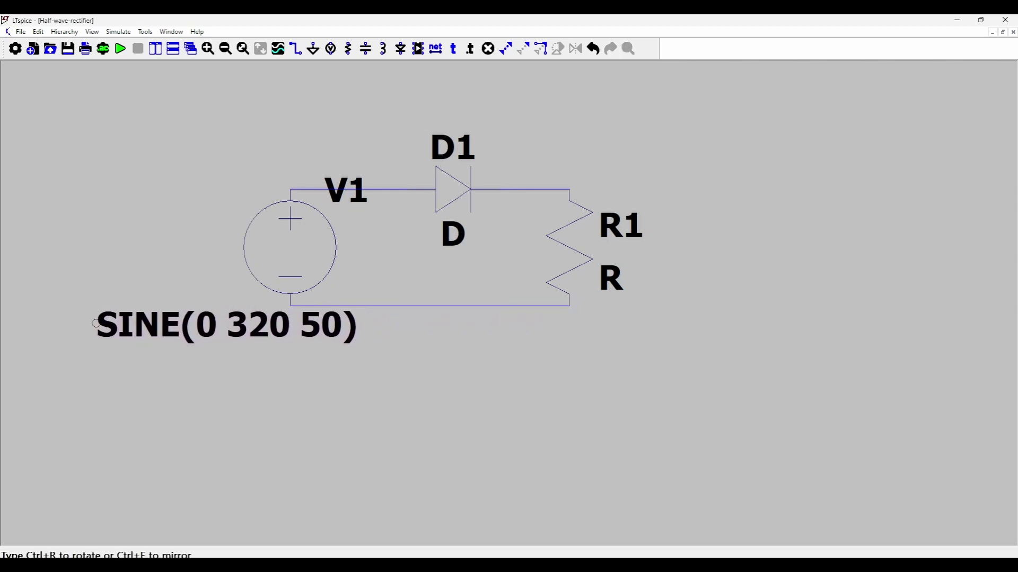
- Drop the SINE label below the circuit and set R1's resistance to 1k
{"action": "left_click", "coordinate": [96, 323]}
{"action": "right_click", "coordinate": [569, 246]}
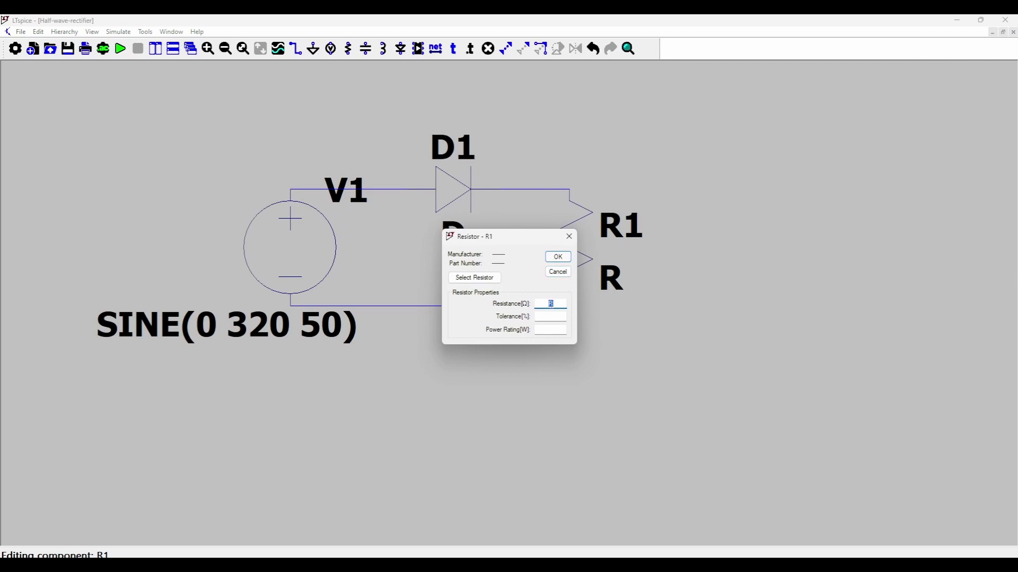
{"action": "type", "text": "1k"}
{"action": "left_click", "coordinate": [559, 256]}
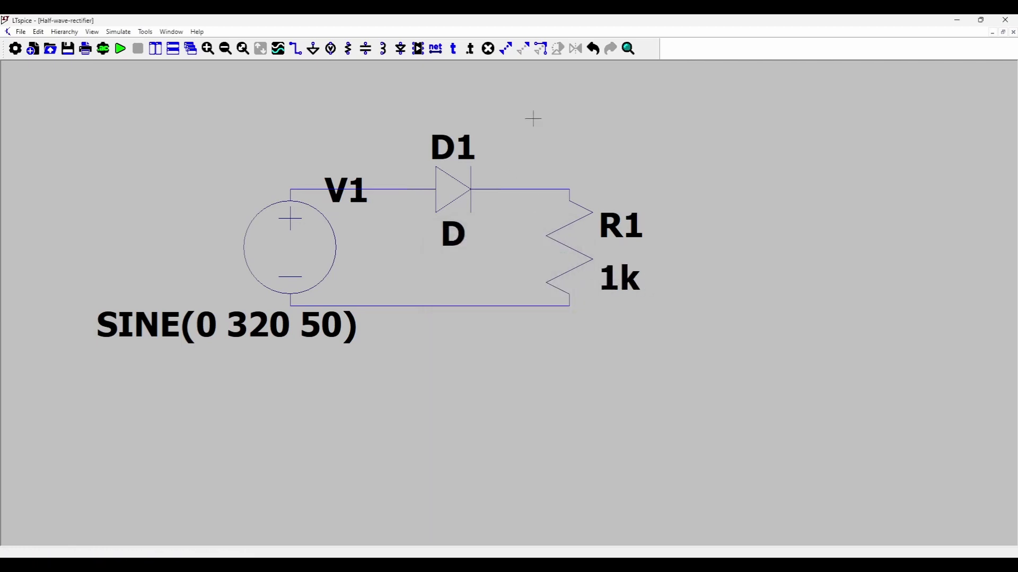
- Add a net label named Vin on the wire above V1
{"action": "key", "text": "F4"}
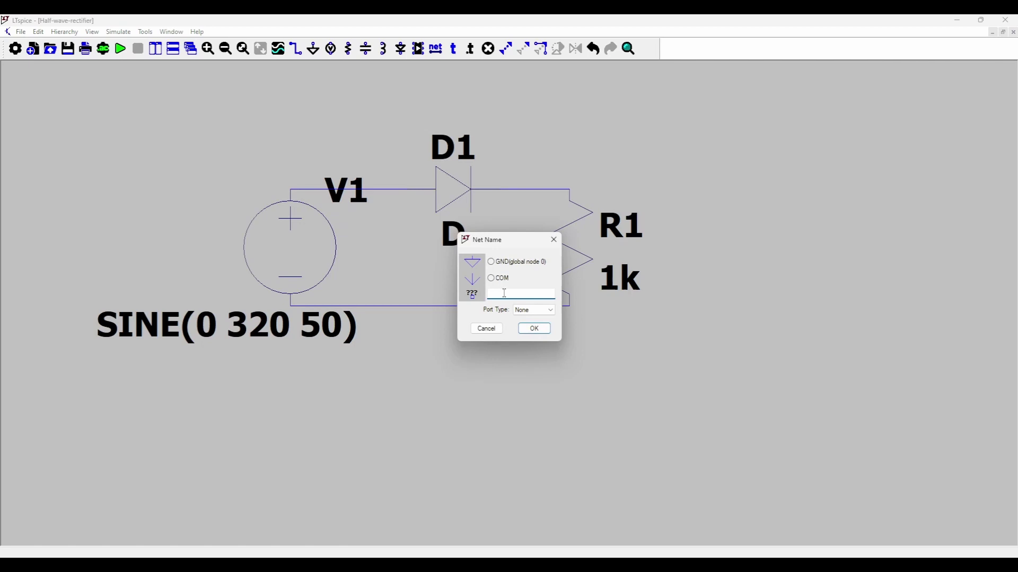
{"action": "type", "text": "Vin"}
{"action": "left_click", "coordinate": [535, 329]}
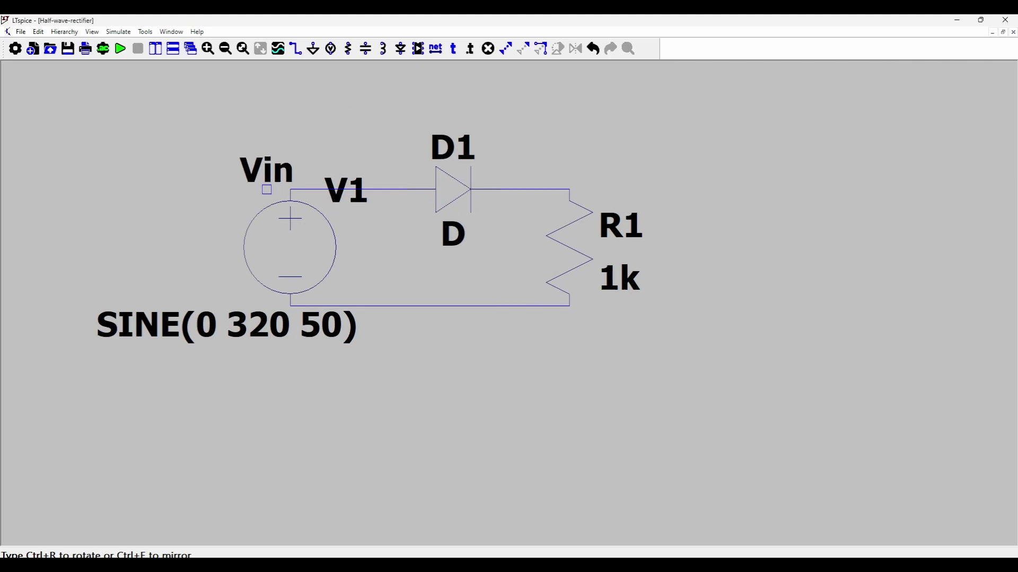
{"action": "left_click", "coordinate": [289, 190]}
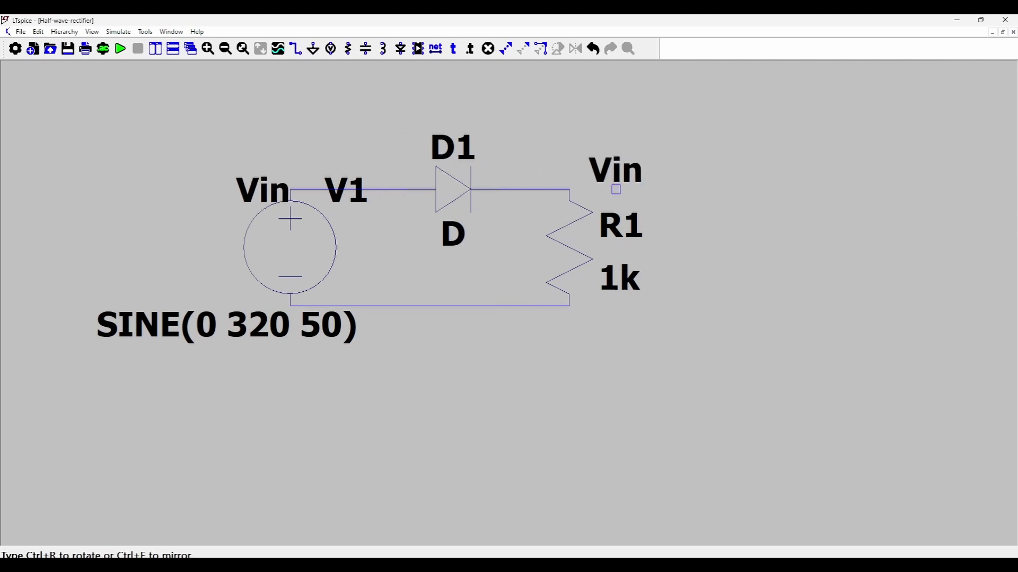
- Place a Vout net label on R1's top terminal
{"action": "right_click", "coordinate": [615, 190]}
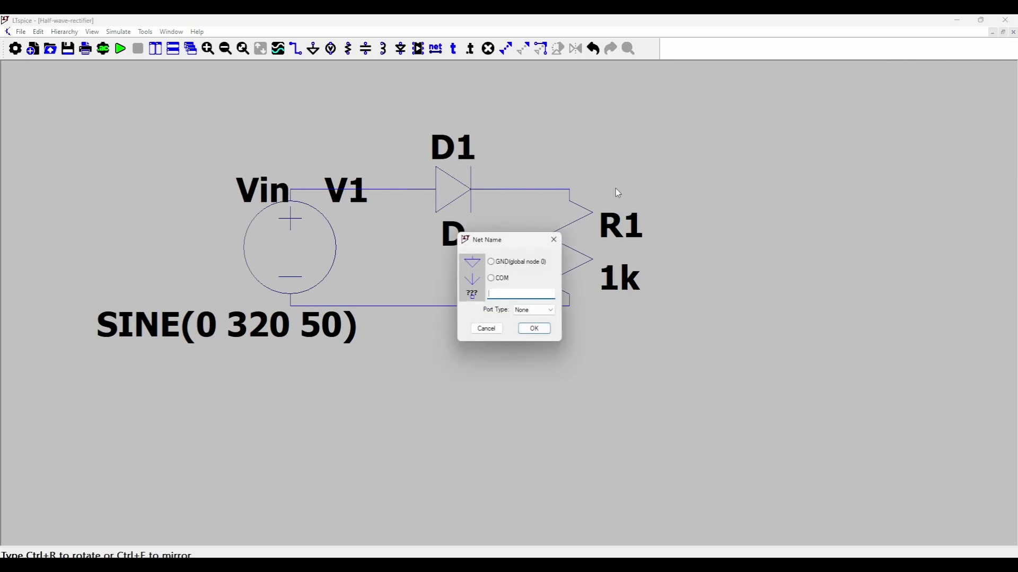
{"action": "type", "text": "Vout"}
{"action": "left_click", "coordinate": [534, 329]}
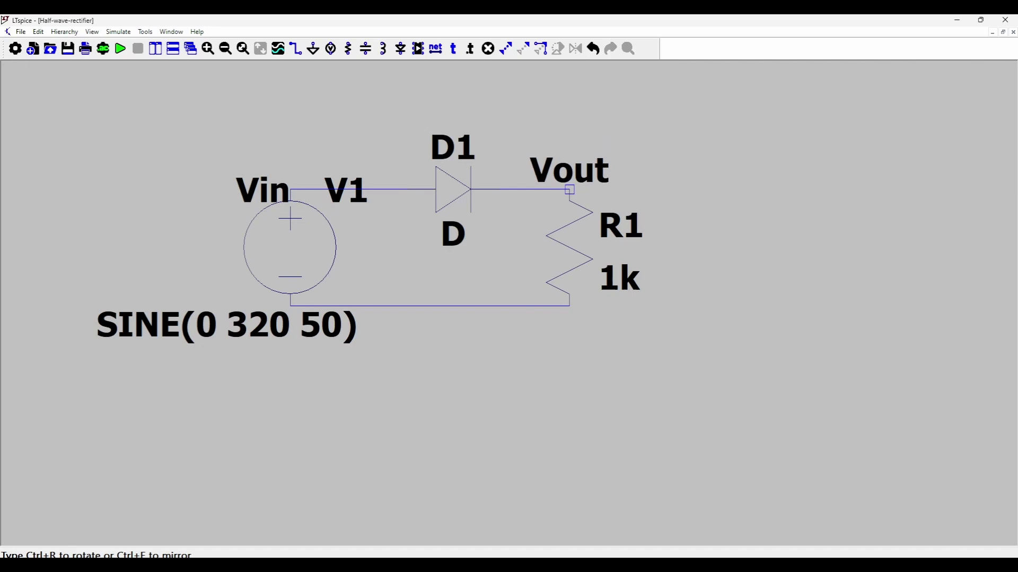
{"action": "left_click", "coordinate": [569, 189]}
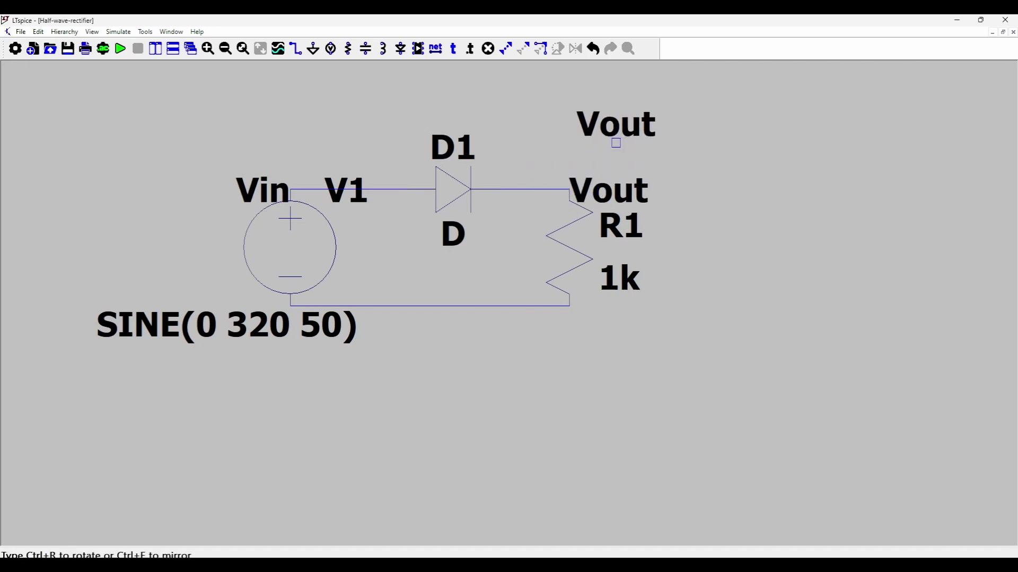
{"action": "key", "text": "Escape"}
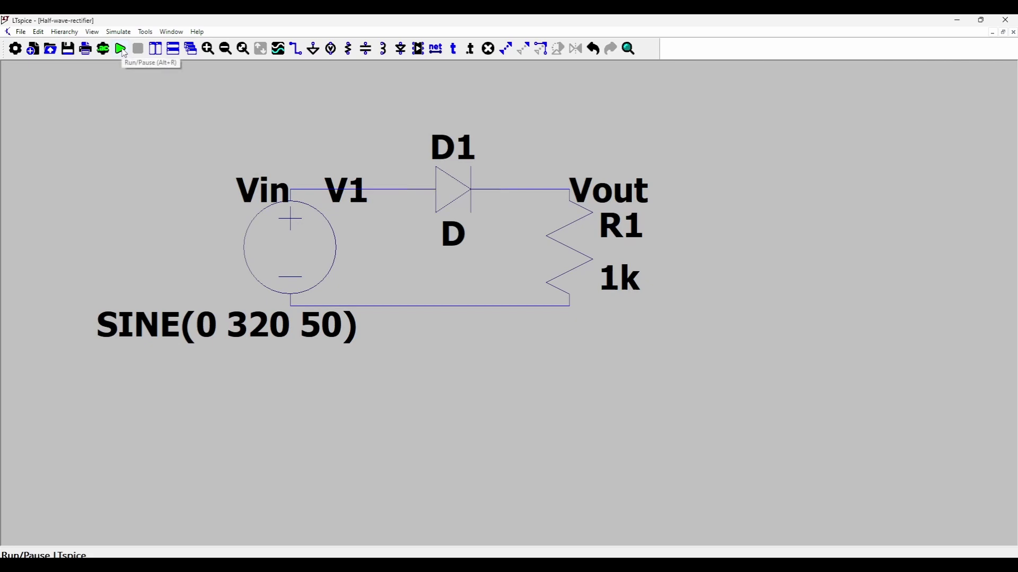
- Enter a 60m stop time in the transient analysis settings
{"action": "left_click", "coordinate": [122, 50]}
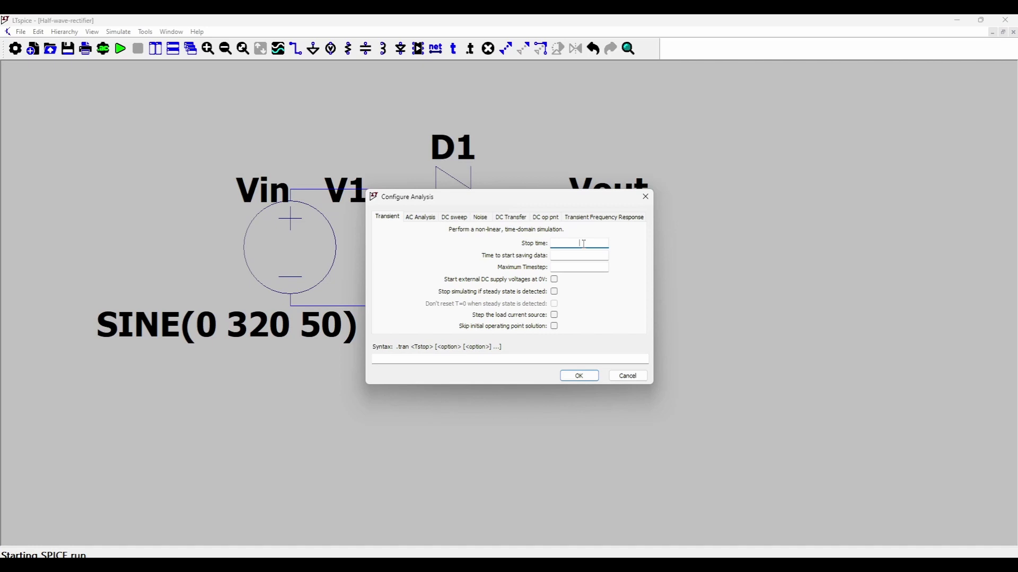
{"action": "type", "text": "60m"}
- Confirm the .tran 60m directive, wire a ground to the bottom wire, and run the simulation
{"action": "left_click", "coordinate": [580, 378]}
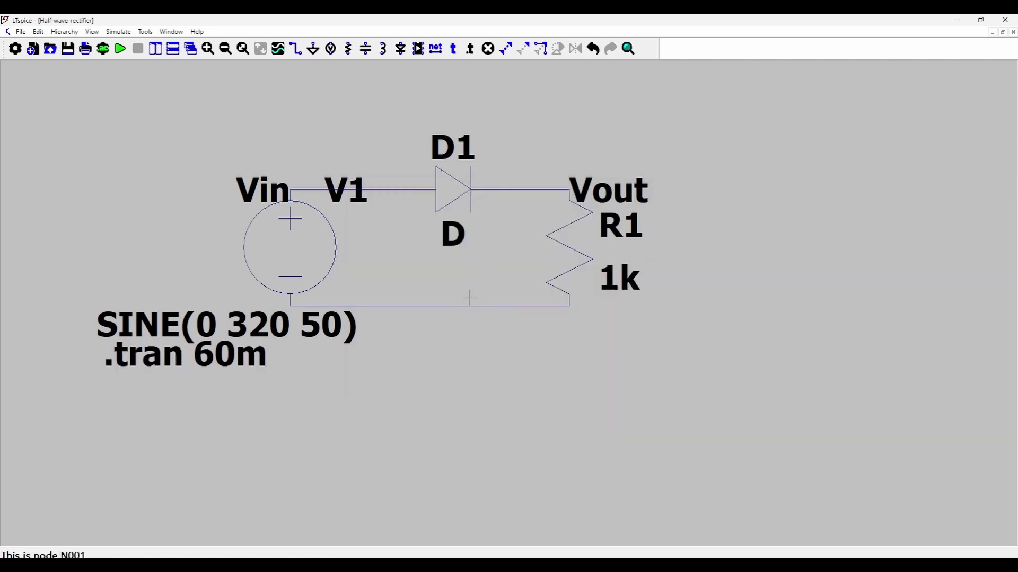
{"action": "key", "text": "g"}
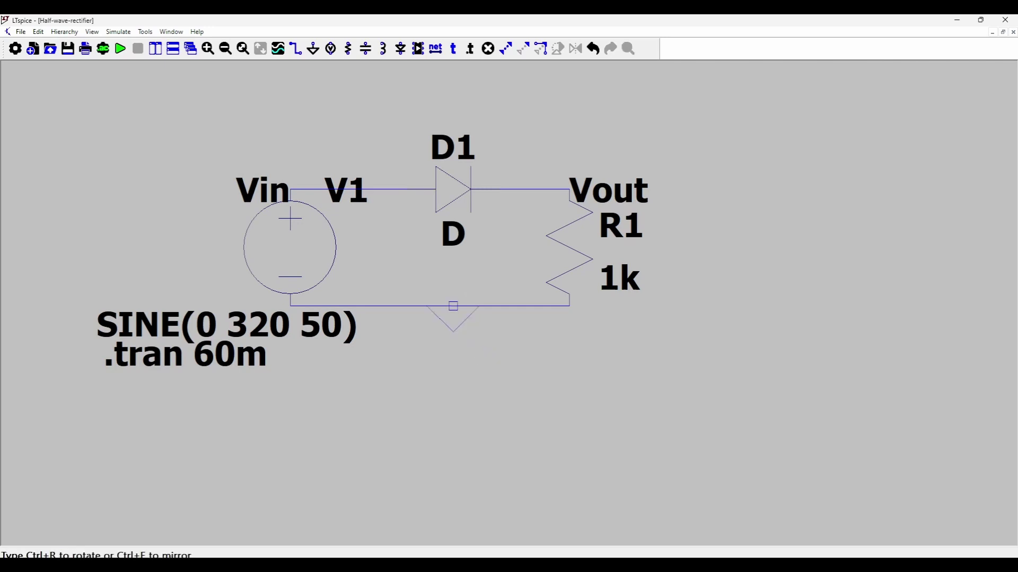
{"action": "left_click", "coordinate": [476, 329]}
{"action": "key", "text": "F3"}
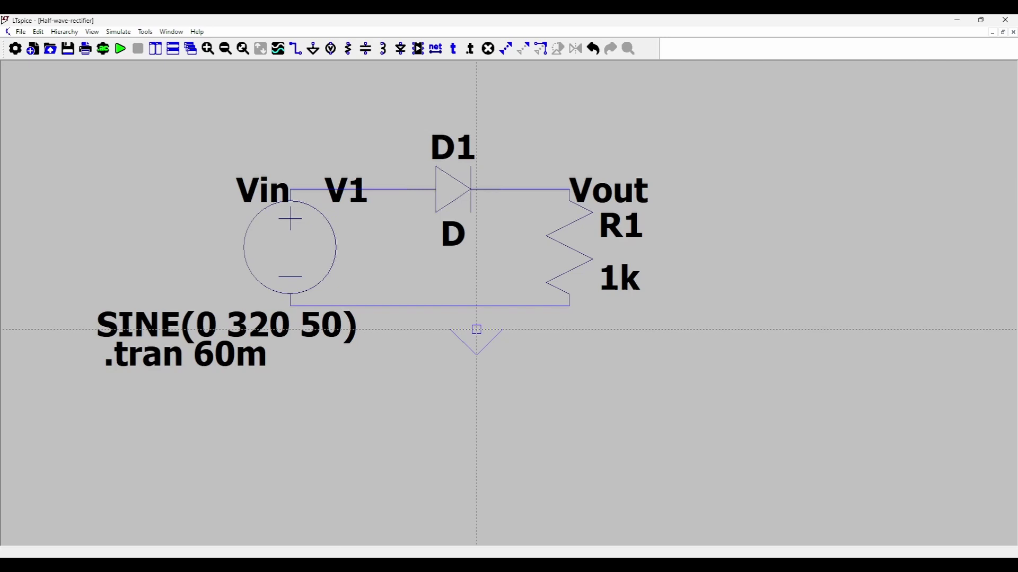
{"action": "left_click", "coordinate": [476, 330]}
{"action": "left_click", "coordinate": [477, 306]}
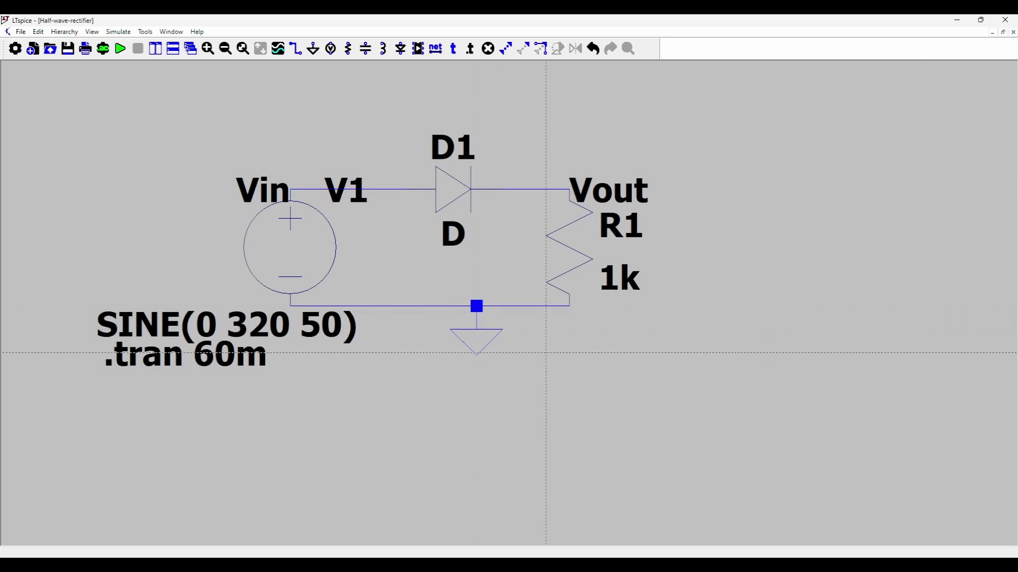
{"action": "key", "text": "Escape"}
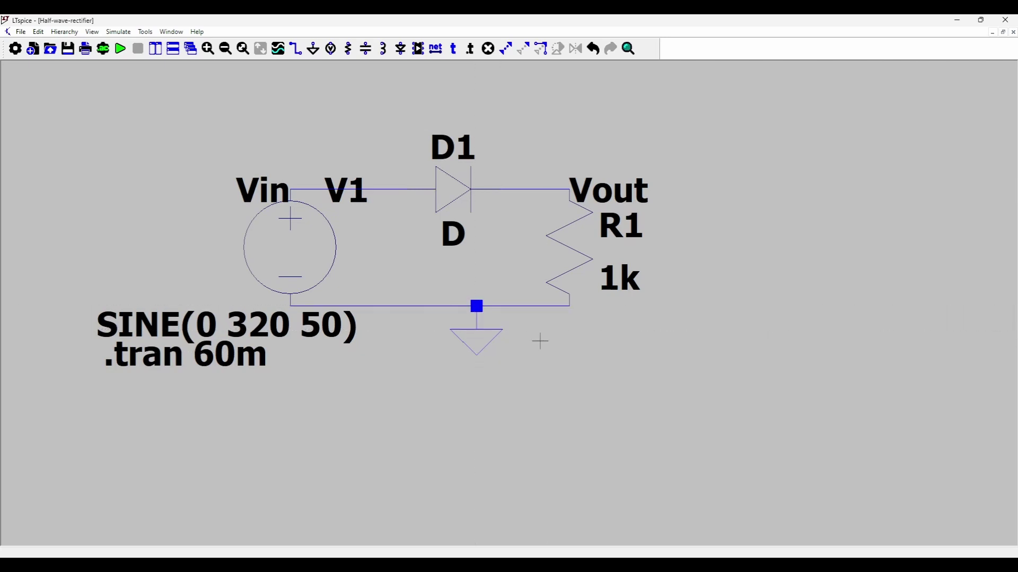
{"action": "left_click", "coordinate": [121, 49]}
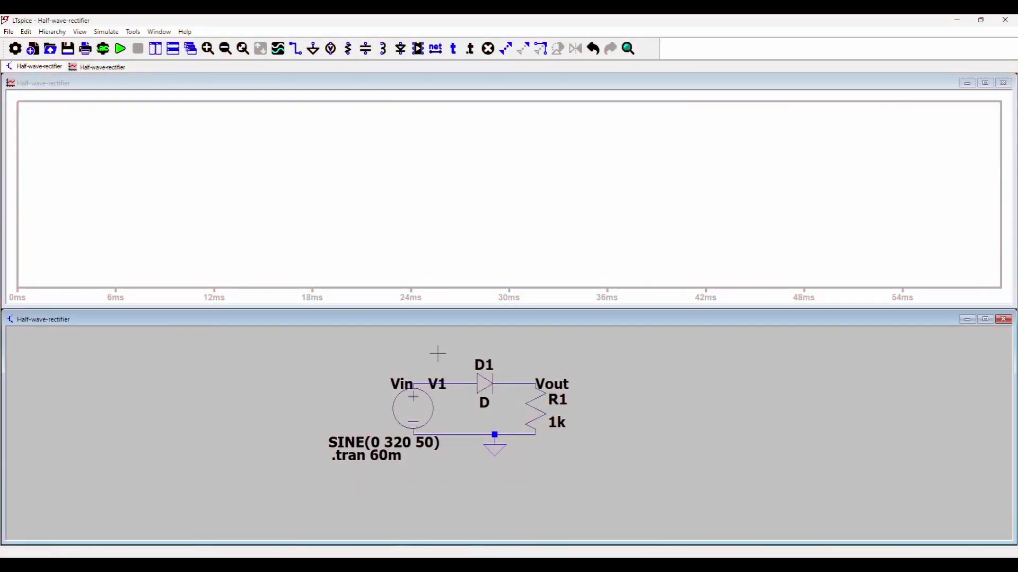
- Probe the Vin node to plot V(vin), a ±320 V 50 Hz sine
{"action": "left_click", "coordinate": [423, 380]}
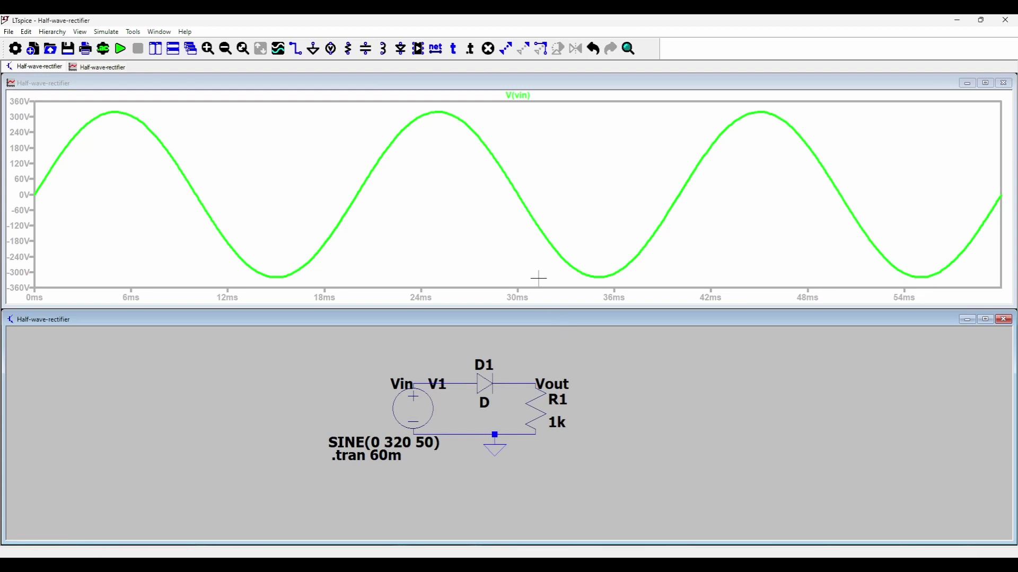
{"action": "left_click", "coordinate": [541, 152]}
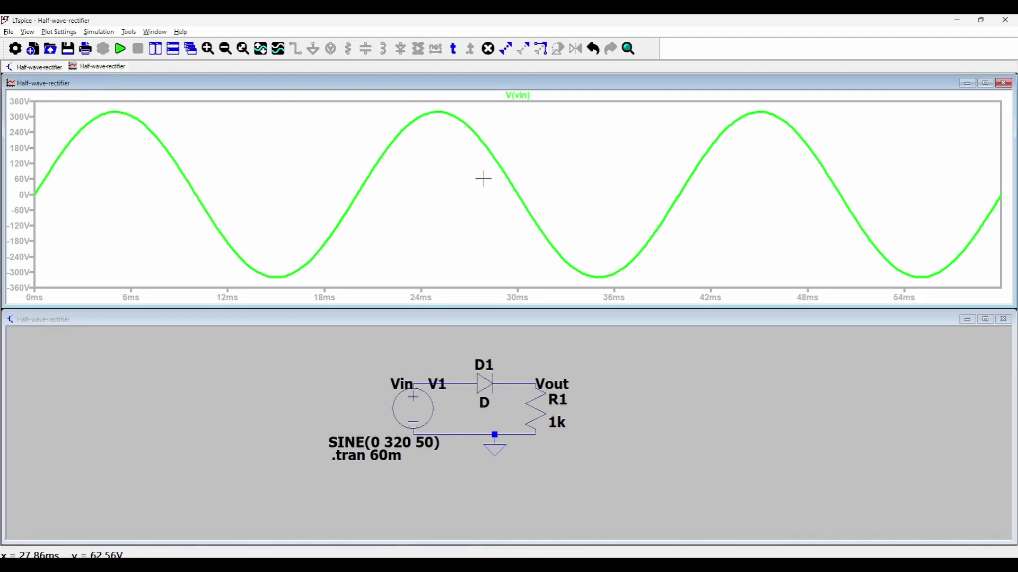
- Add a new plot pane and probe the Vout node to plot V(vout) there
{"action": "key", "text": "ctrl+shift+a"}
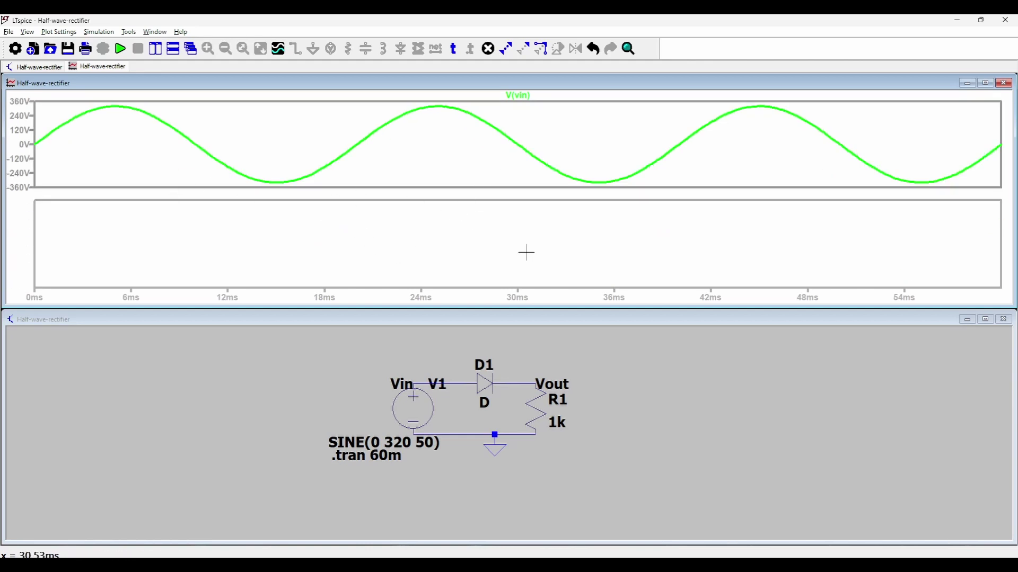
{"action": "left_click", "coordinate": [538, 319]}
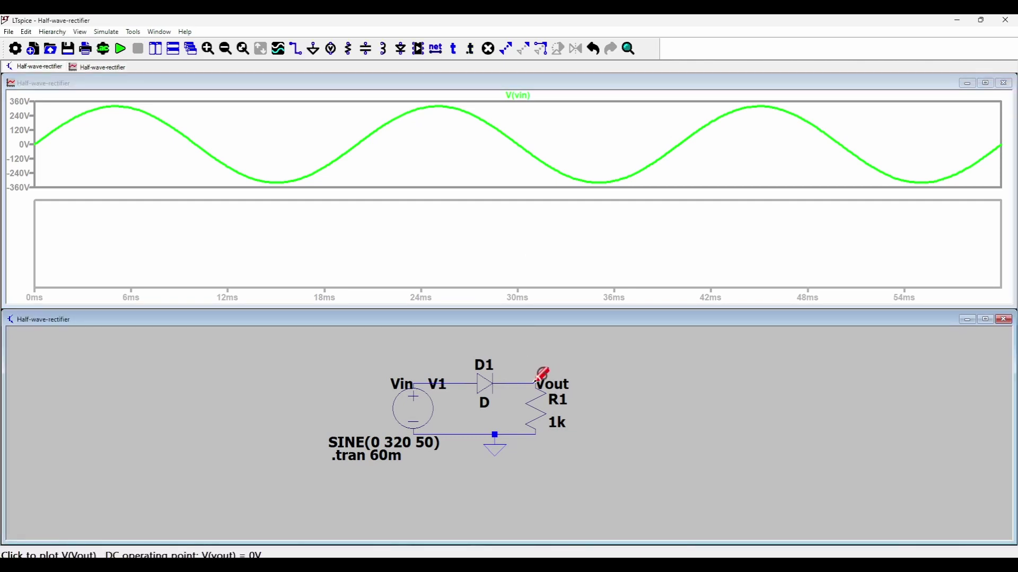
{"action": "left_click", "coordinate": [537, 380]}
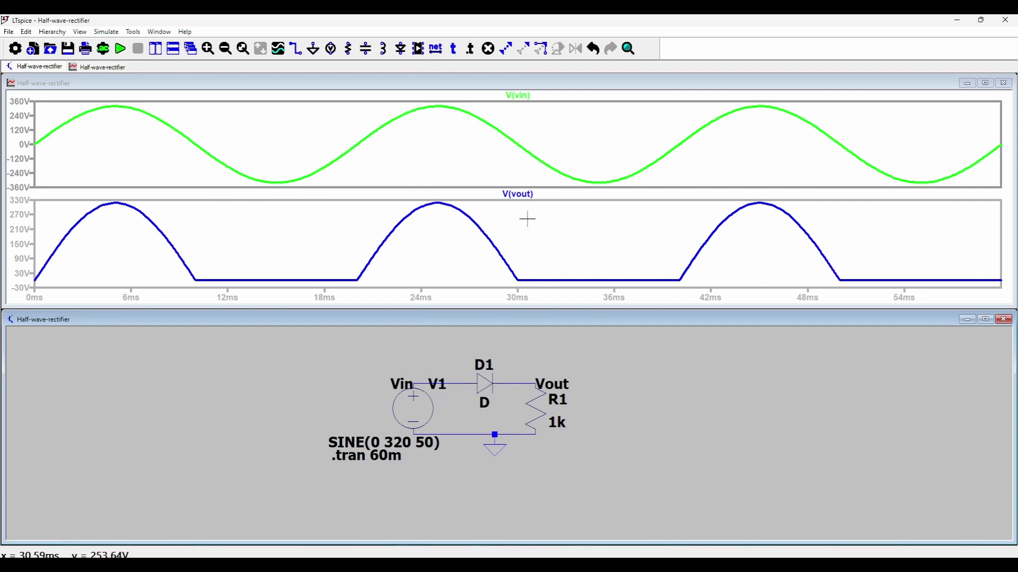
- Add the I(R1) trace to the lower pane through Add Traces
{"action": "right_click", "coordinate": [511, 223]}
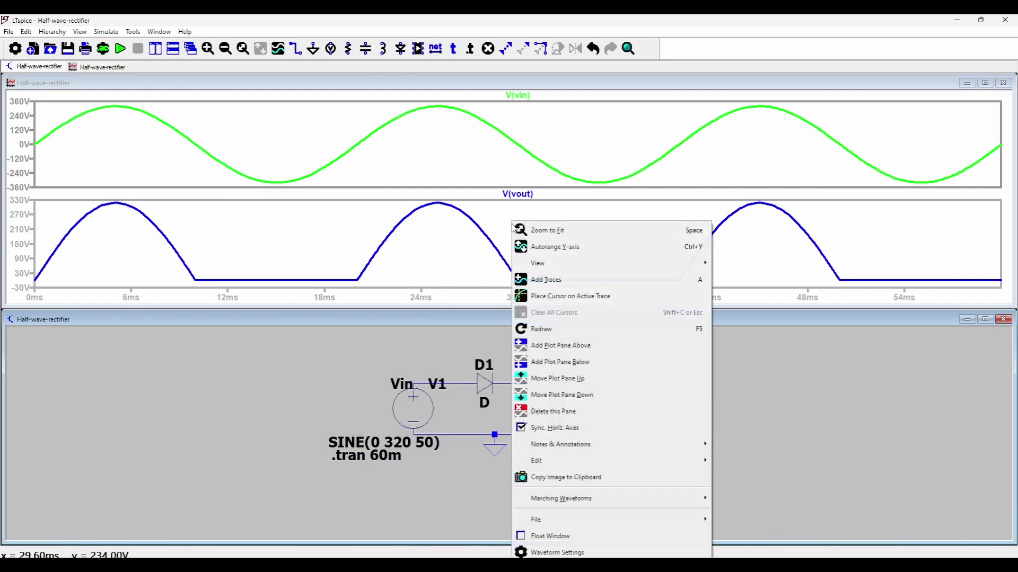
{"action": "left_click", "coordinate": [570, 285]}
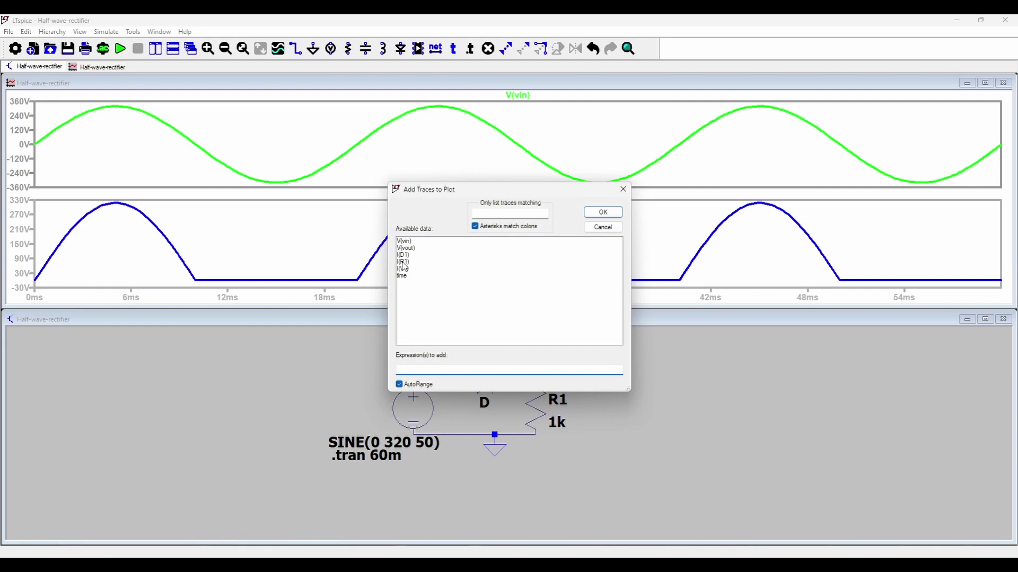
{"action": "left_click", "coordinate": [403, 261]}
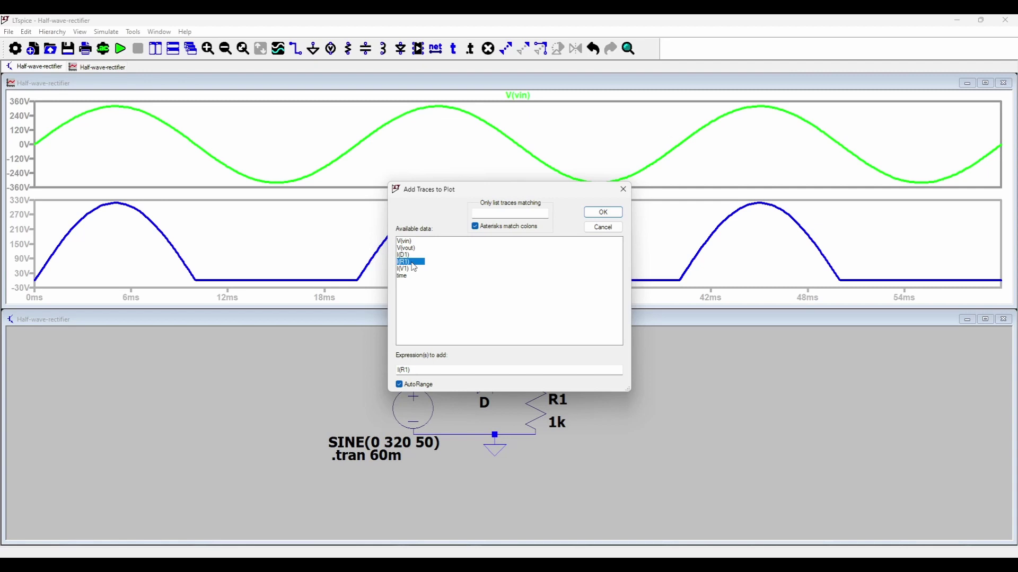
{"action": "left_click", "coordinate": [603, 212]}
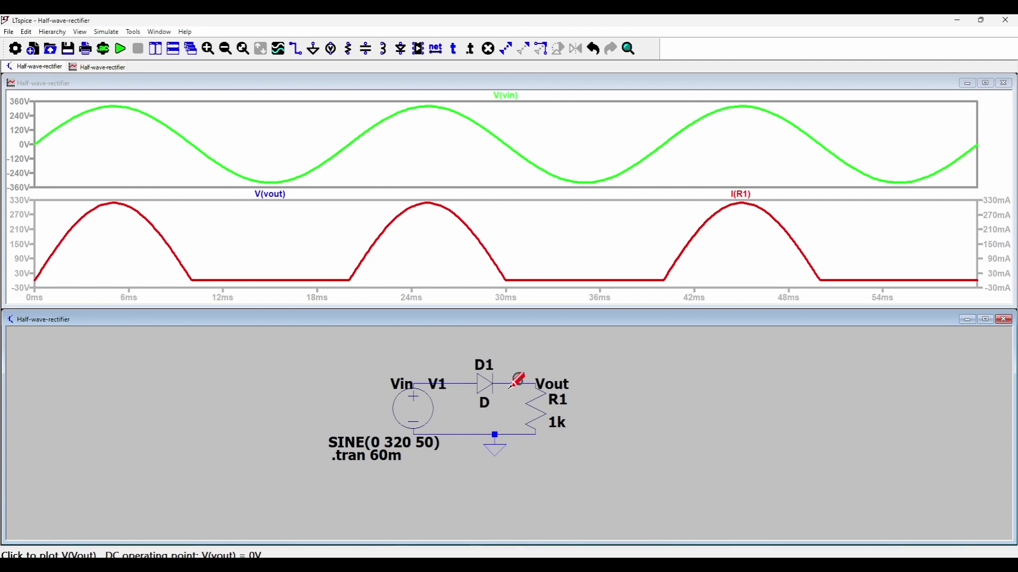
- Probe across D1 from Vin to Vout to plot V(Vin,Vout) in a new pane, then maximize the plot
{"action": "left_click", "coordinate": [552, 264]}
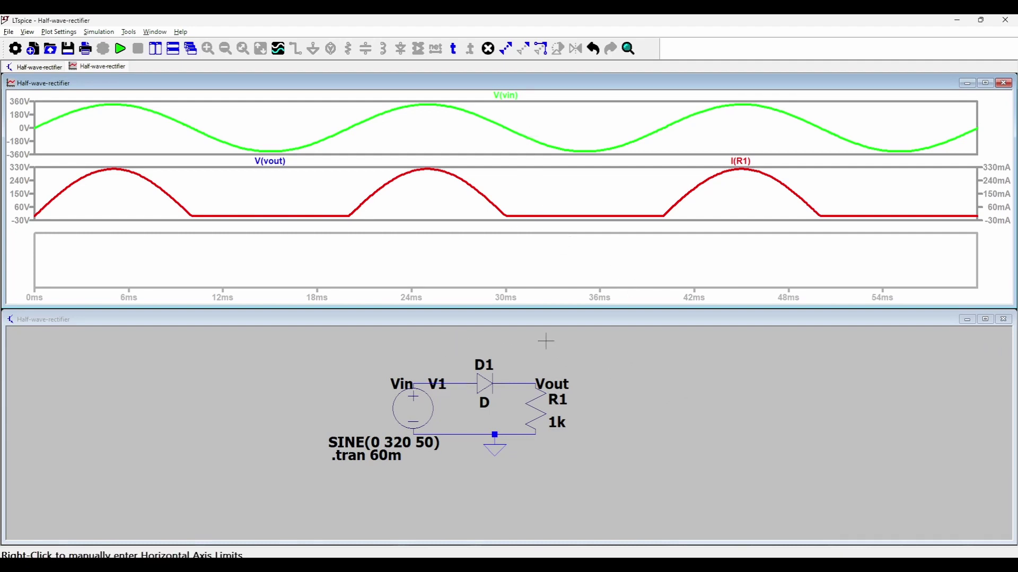
{"action": "left_click", "coordinate": [574, 321]}
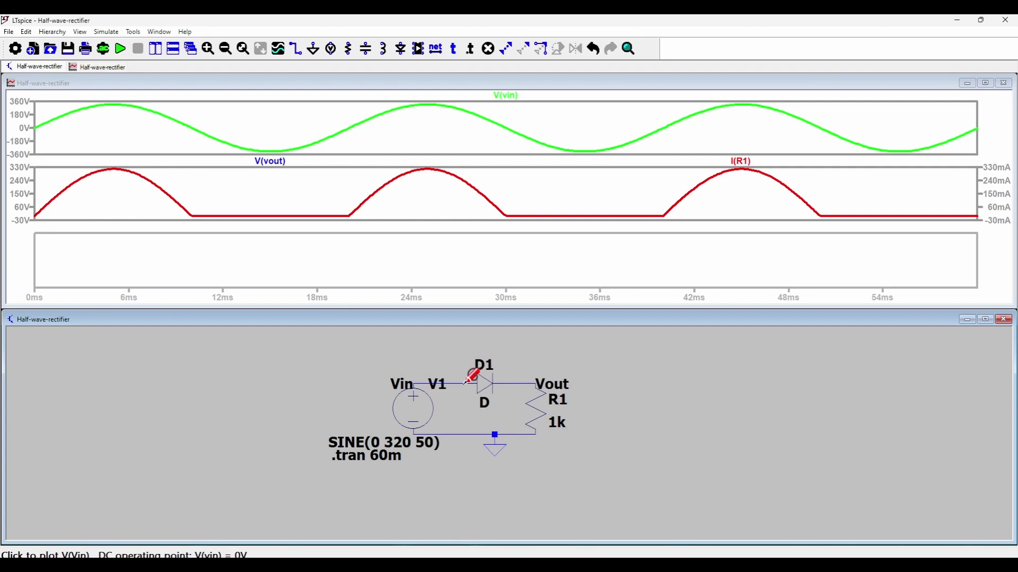
{"action": "left_click_drag", "start_coordinate": [466, 380], "coordinate": [508, 381]}
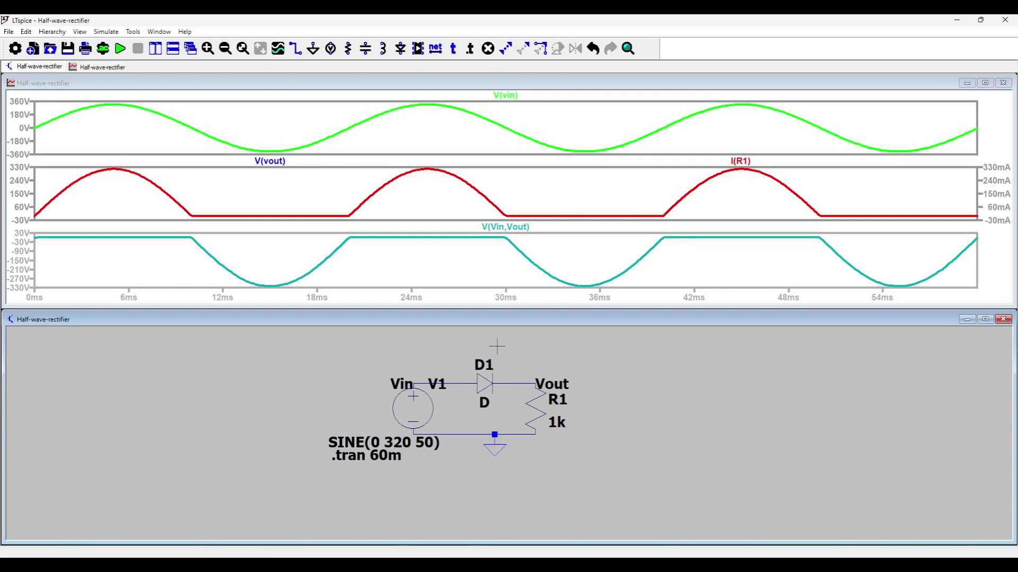
{"action": "left_click", "coordinate": [985, 83]}
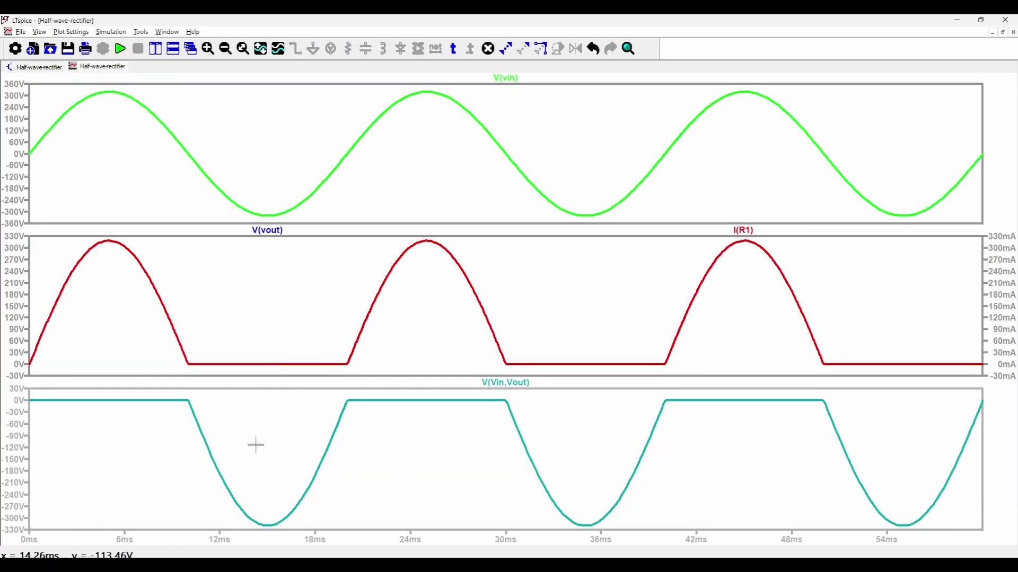